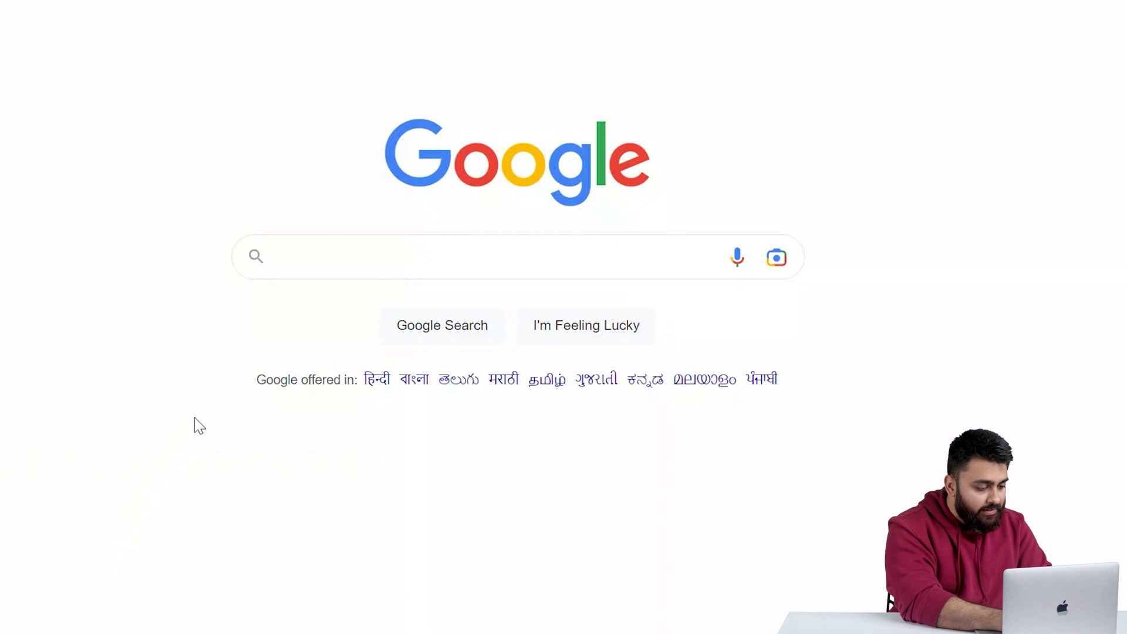
Search Google for 'Google analytics'
left_click(347, 263)
type("Google analytics")
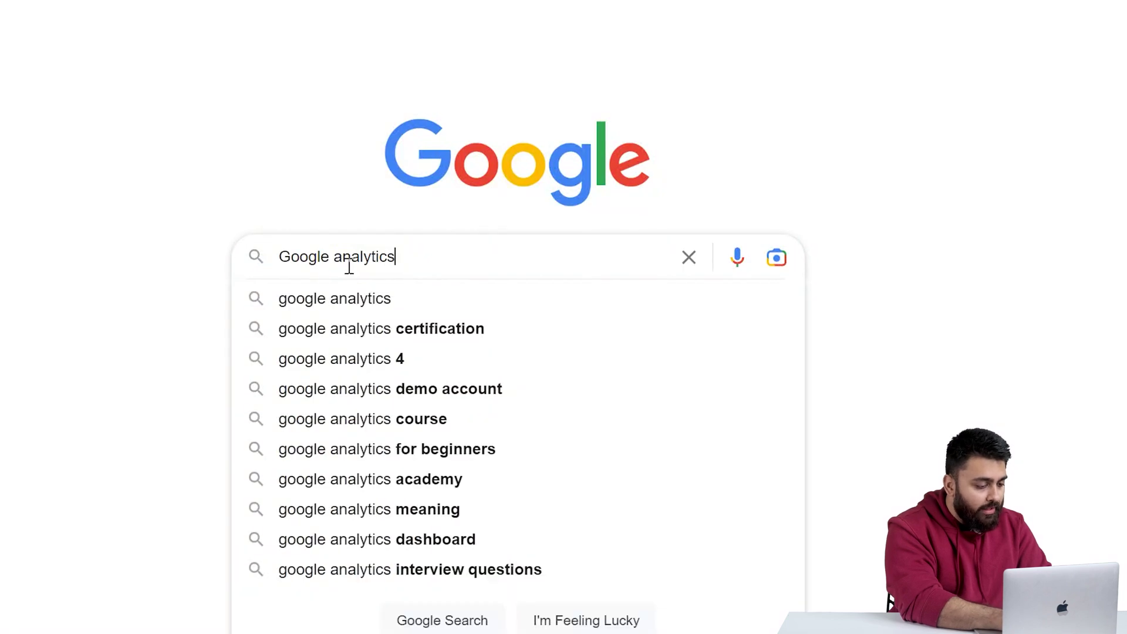
key("Return")
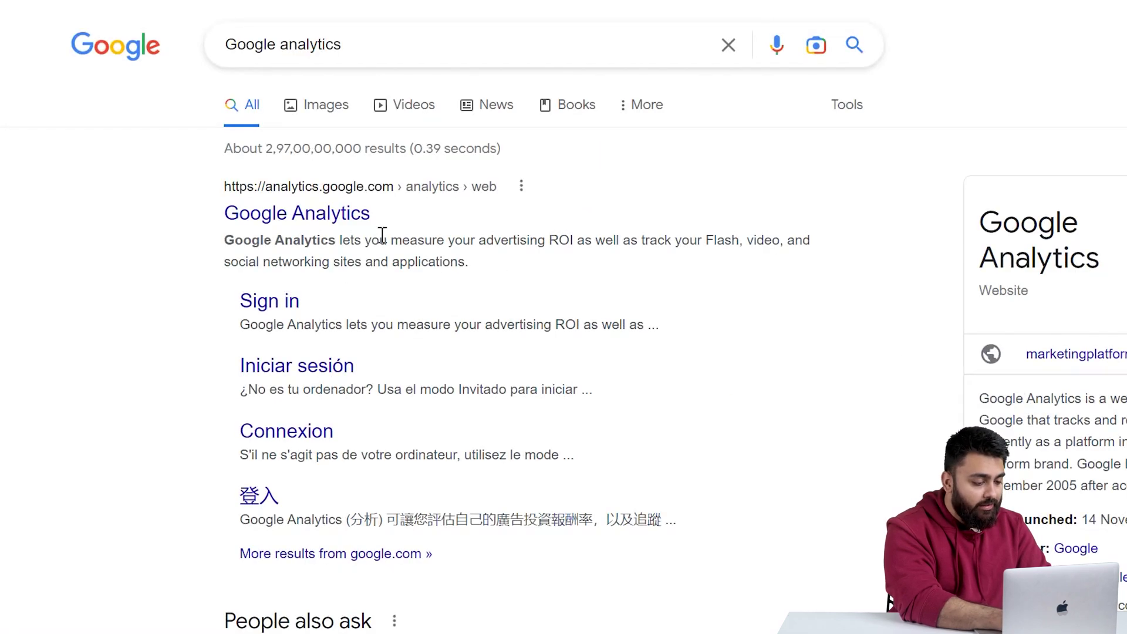
Open Google Analytics from the search results and go to the Admin settings
left_click(349, 224)
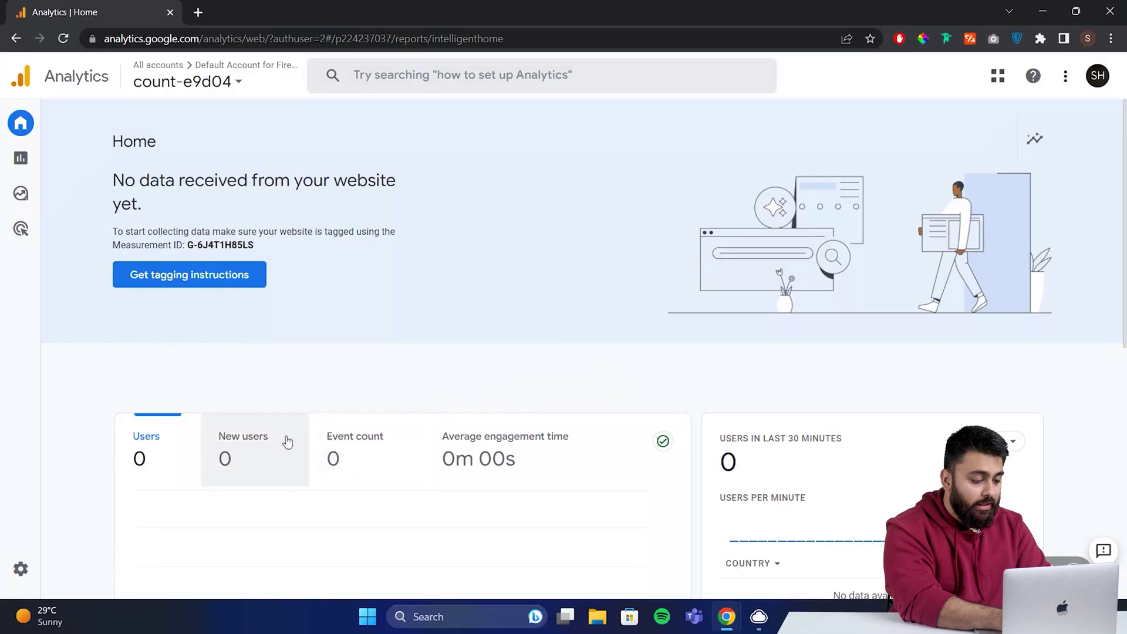
mouse_move(24, 553)
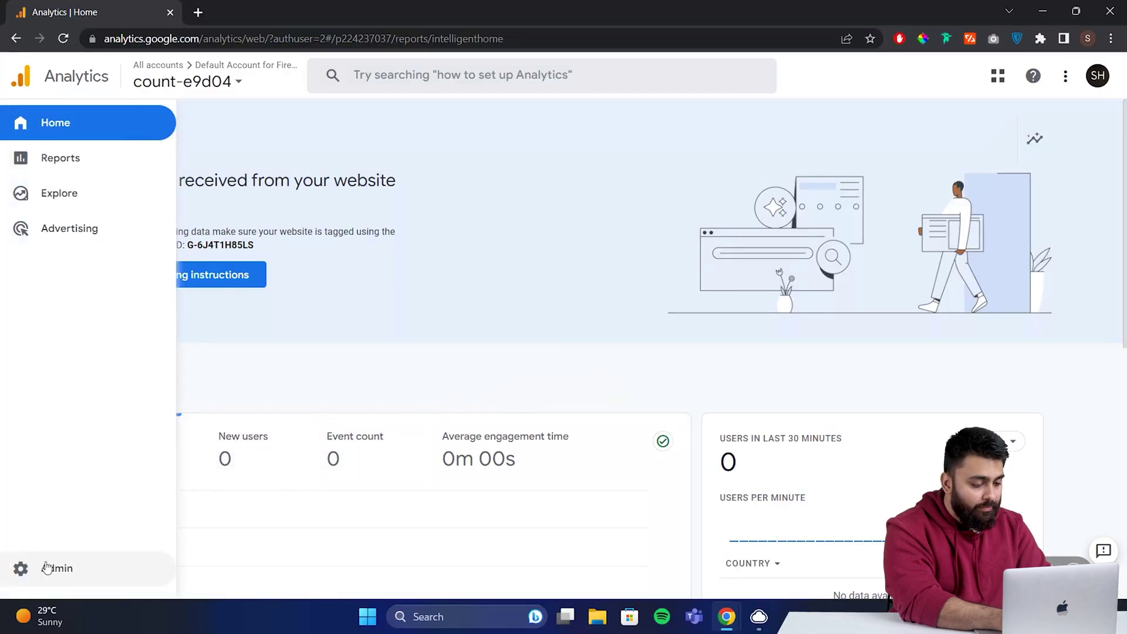
left_click(91, 574)
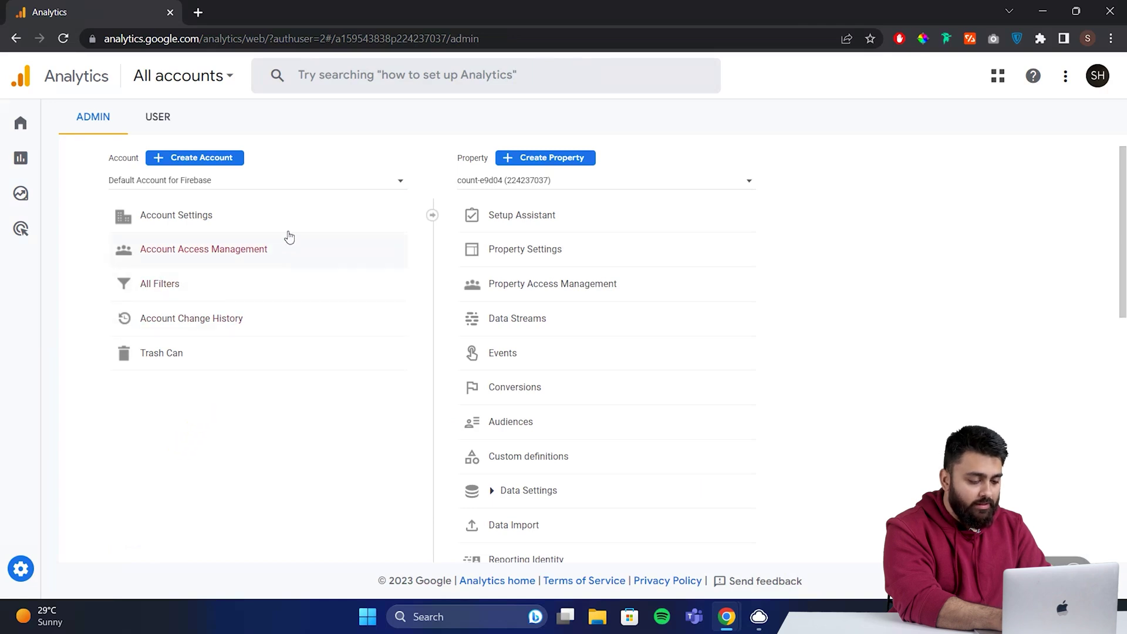
Start a new account named 'Cafe Website' and scroll past the data sharing settings
left_click(226, 158)
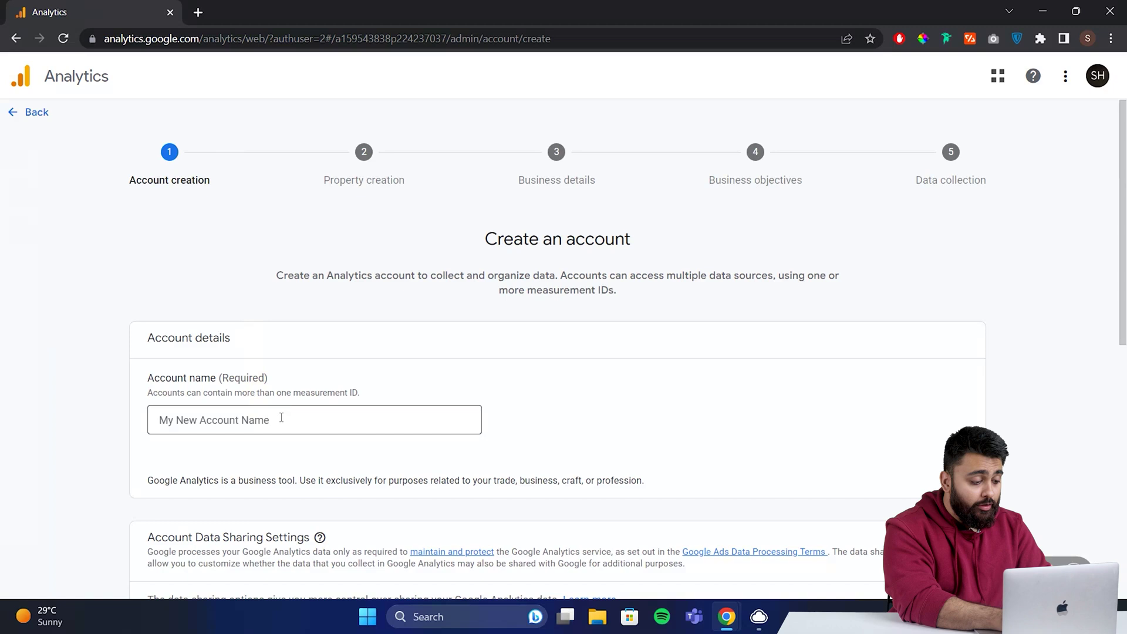
left_click(281, 418)
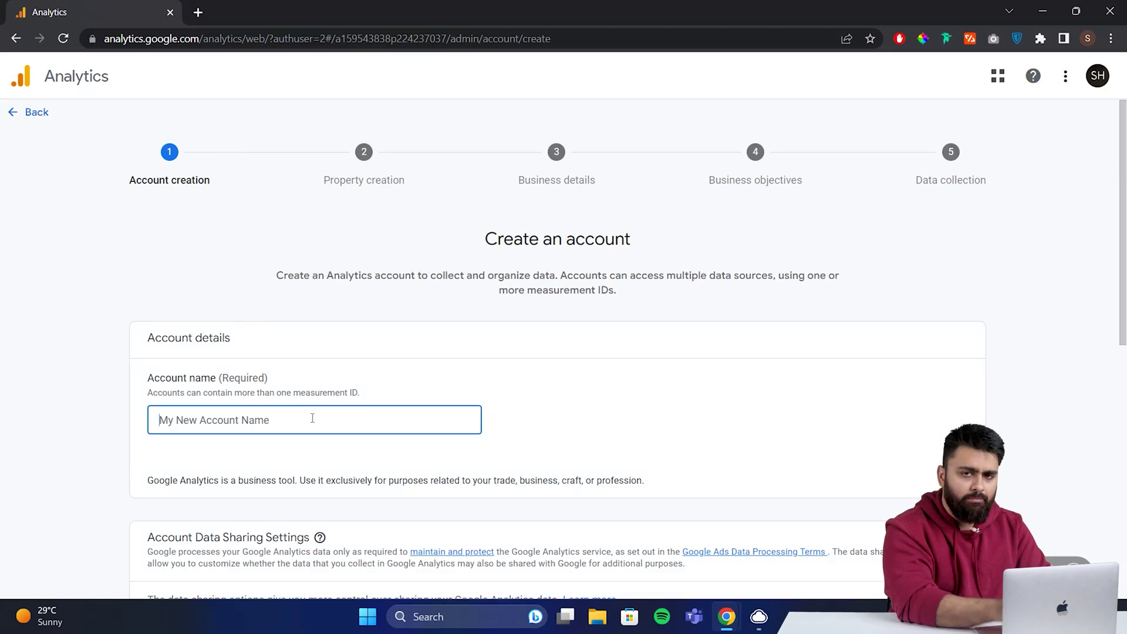
type("Cafe Website")
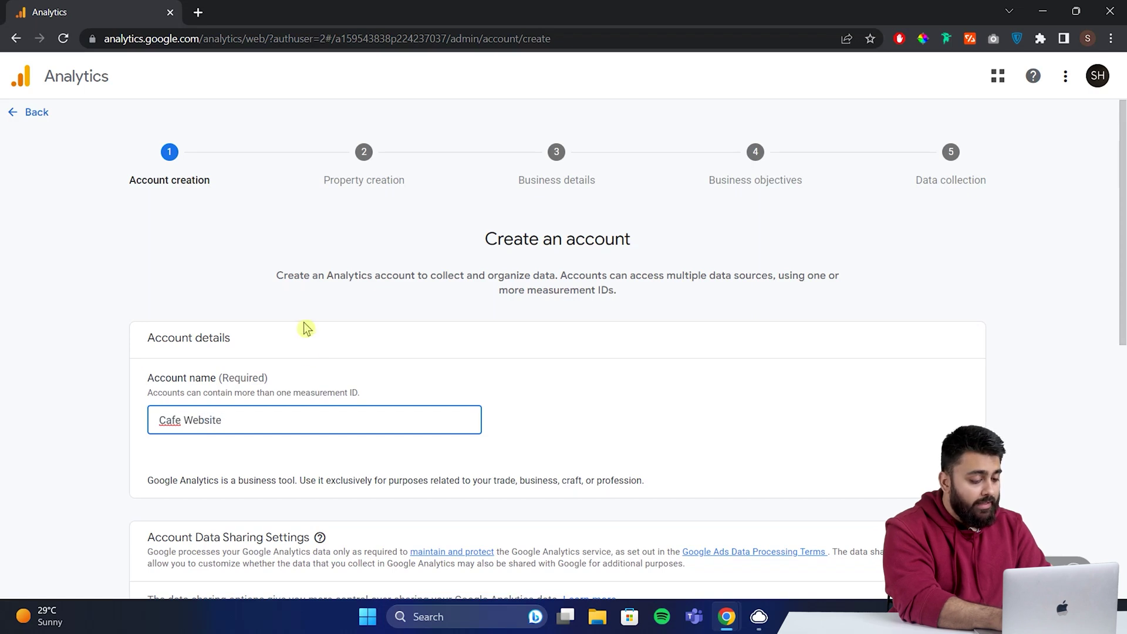
scroll(305, 328, "down", 5)
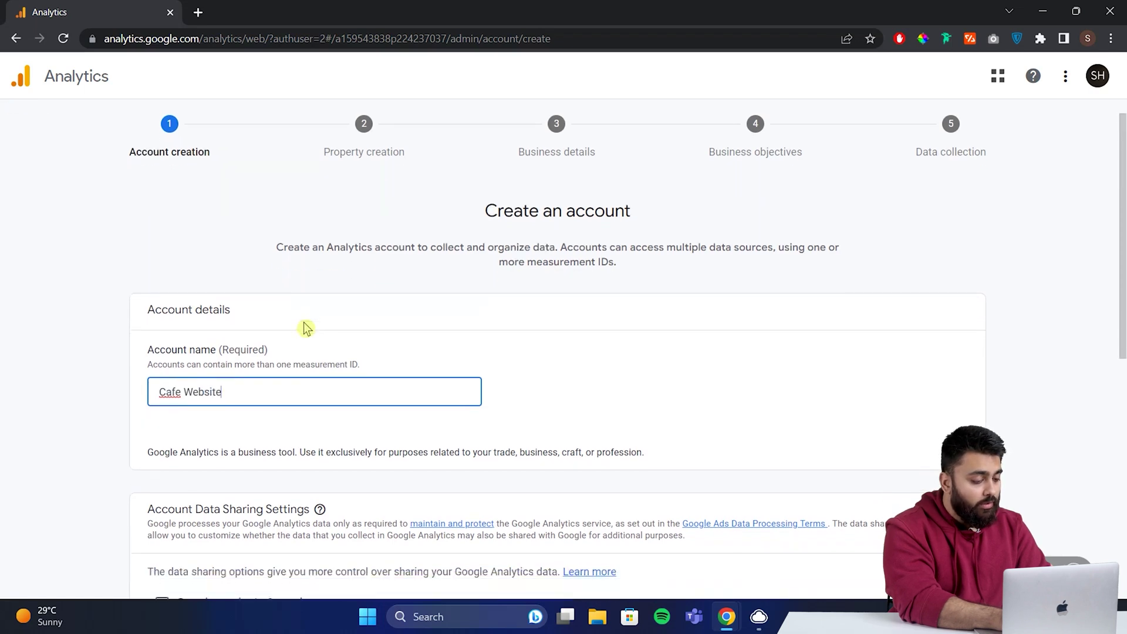
scroll(303, 328, "down", 3)
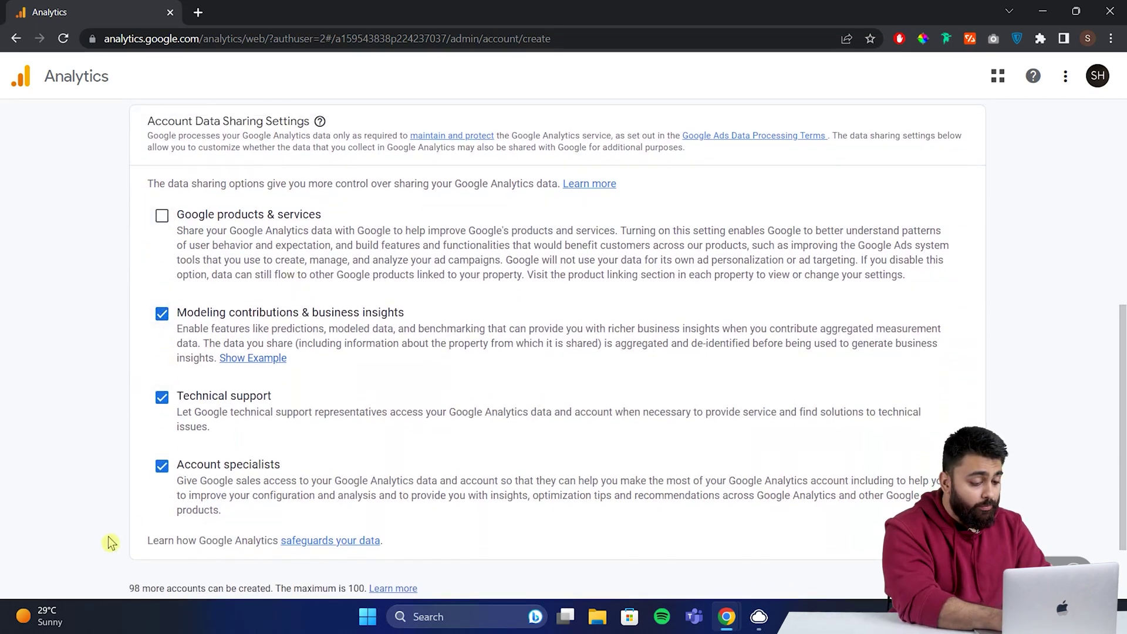
scroll(114, 546, "down", 2)
Name the property 'BrewMastersCafe', keeping United States time zone and US Dollar currency
left_click(168, 576)
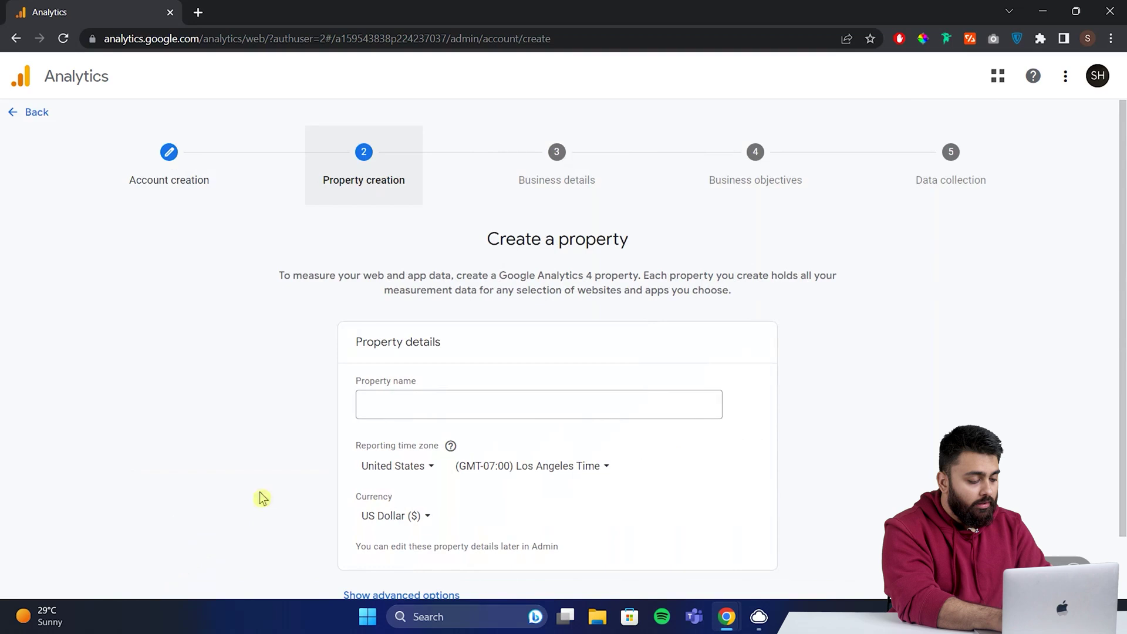
left_click(527, 416)
type("BrewMastersCafe")
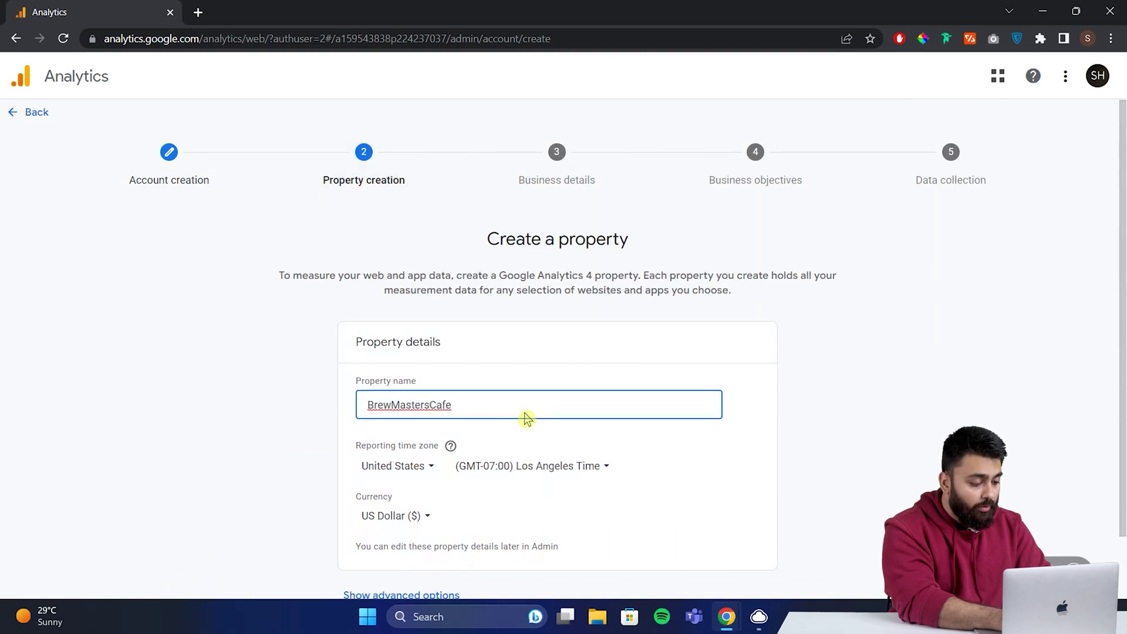
scroll(526, 419, "down", 2)
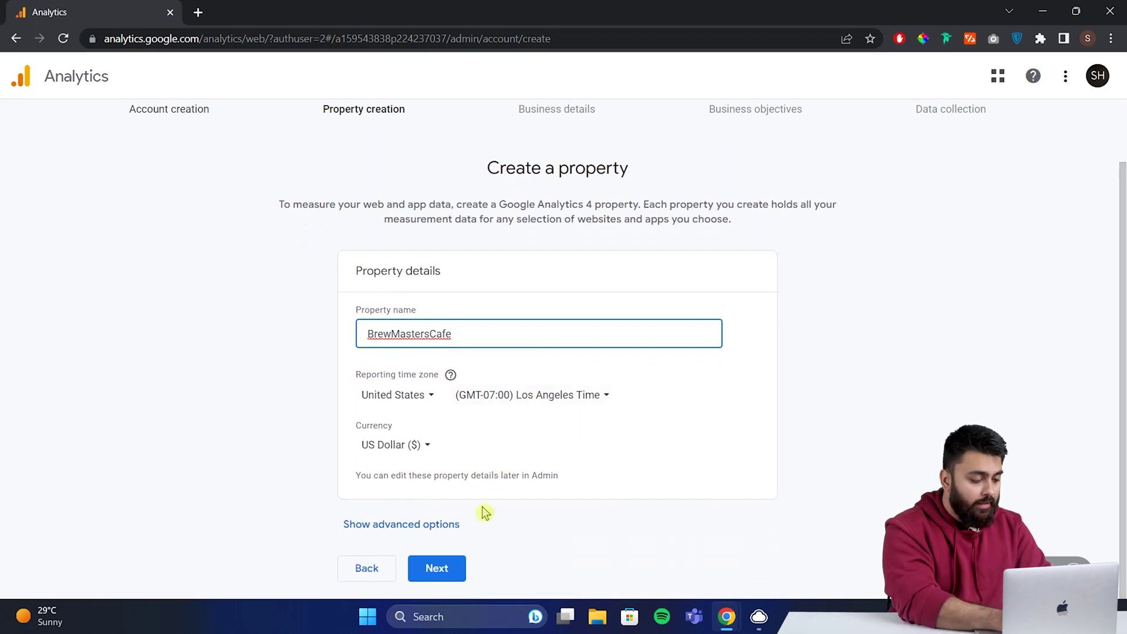
Set the business industry to Food & Drink and size to Small (1-10 employees)
left_click(461, 573)
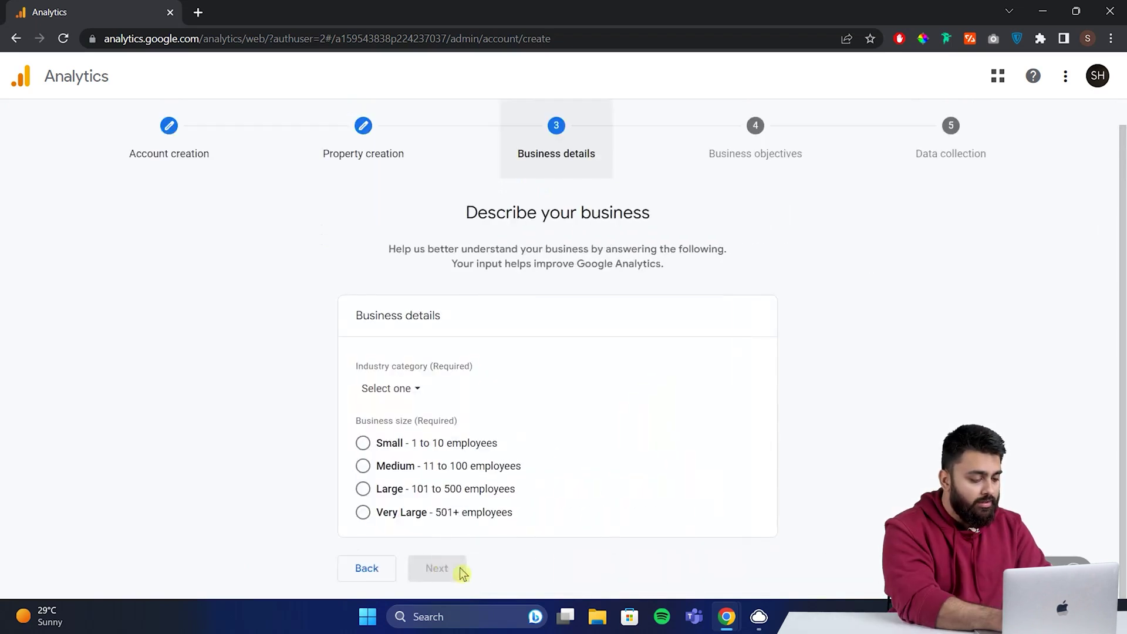
left_click(423, 394)
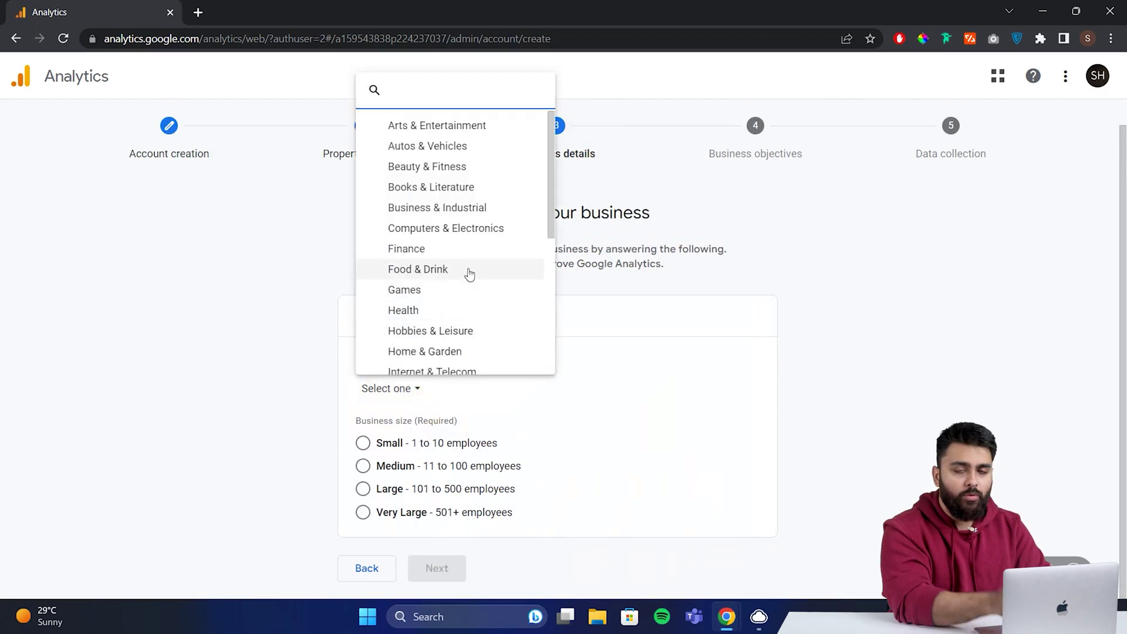
left_click(470, 271)
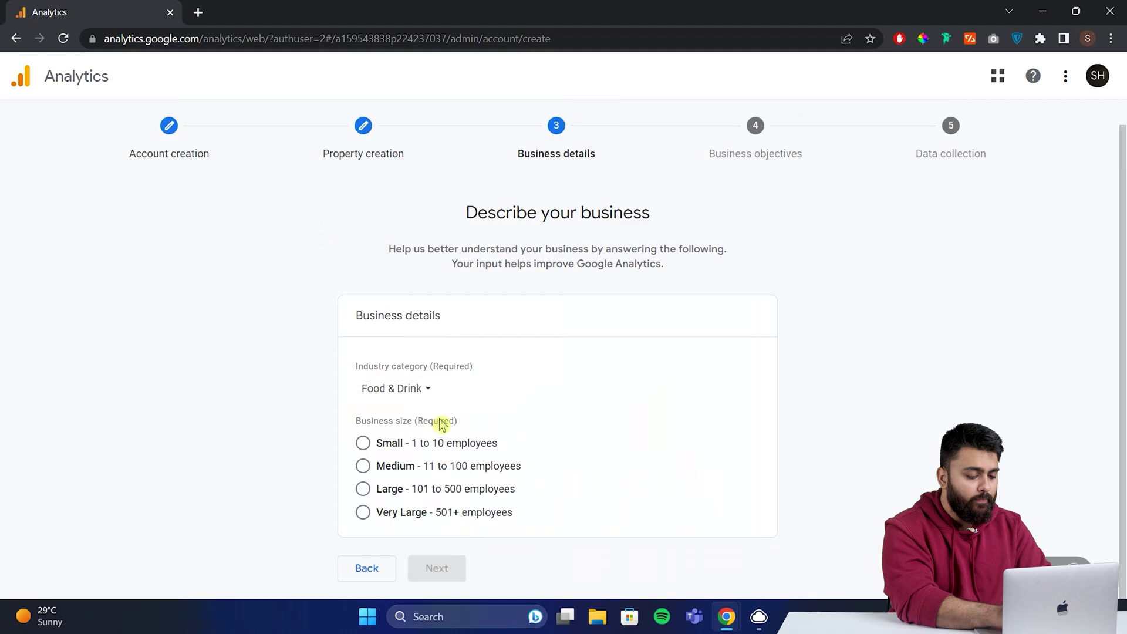
left_click(440, 444)
left_click(441, 570)
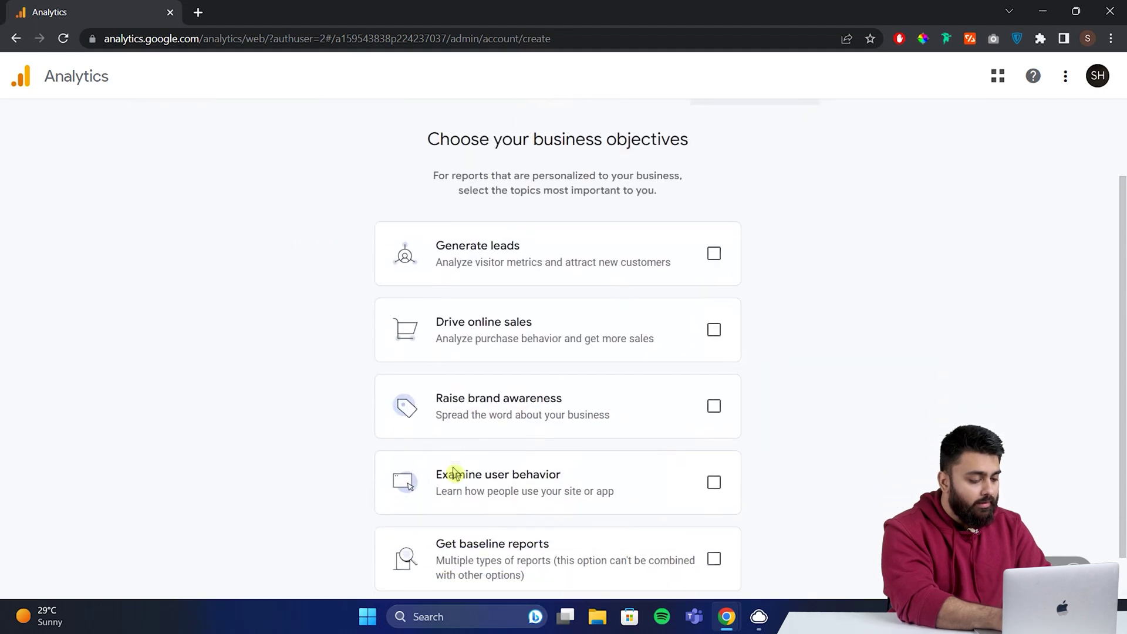
Choose Generate leads, Raise brand awareness and Examine user behavior, then create and accept the terms
left_click(711, 258)
left_click(714, 404)
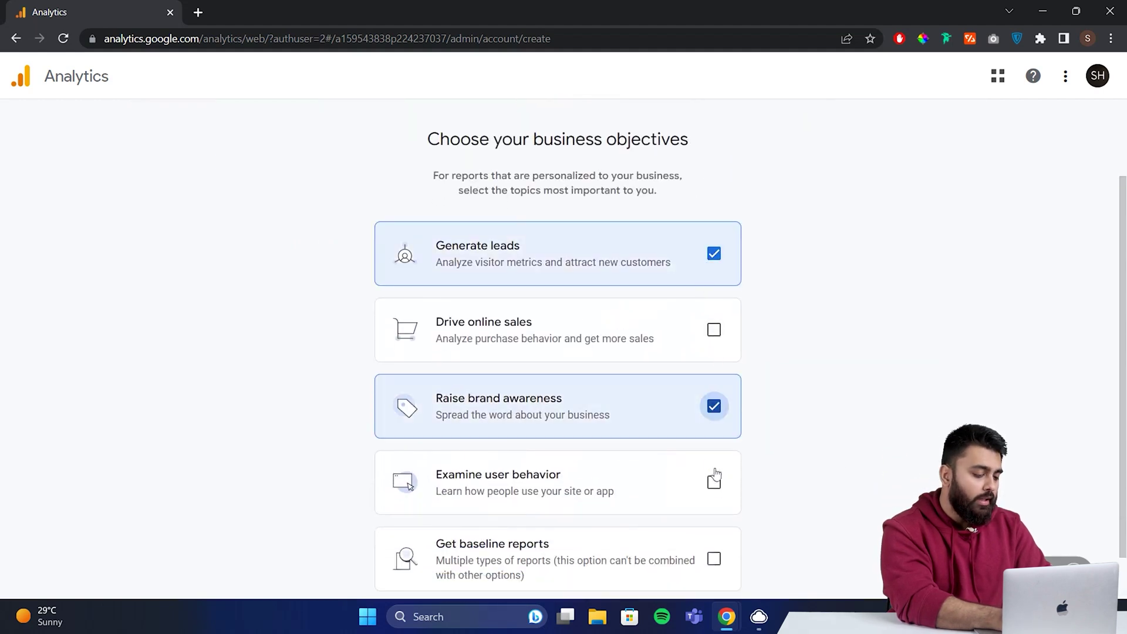
left_click(714, 482)
scroll(704, 499, "down", 1)
left_click(507, 569)
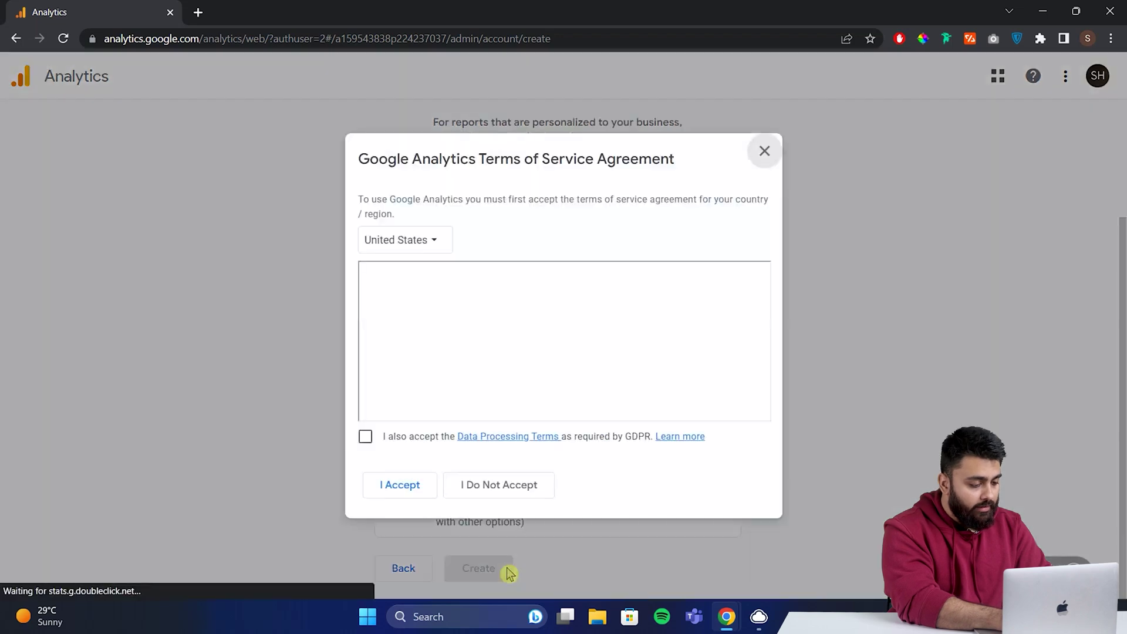
left_click(365, 437)
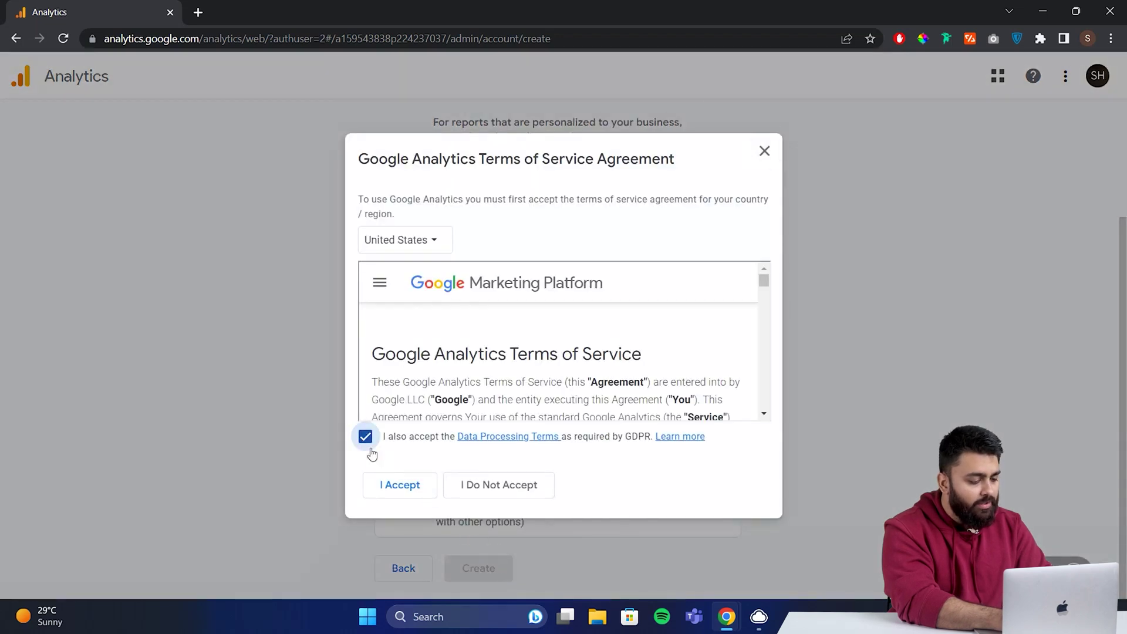
left_click(401, 488)
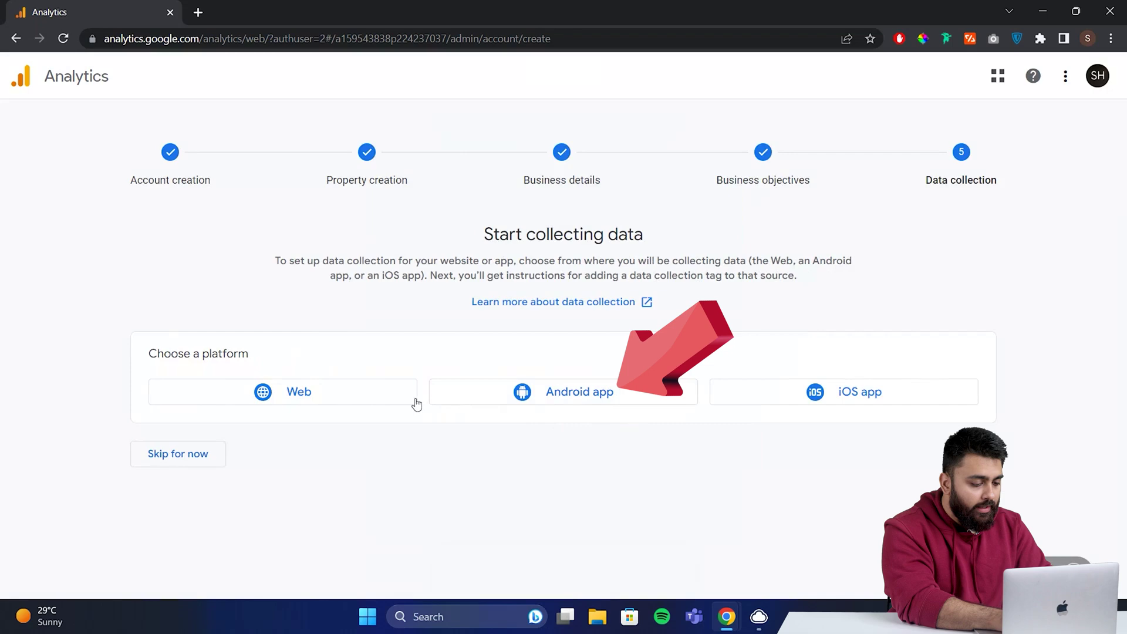
Create a CafeWebsite web data stream for the website
left_click(396, 403)
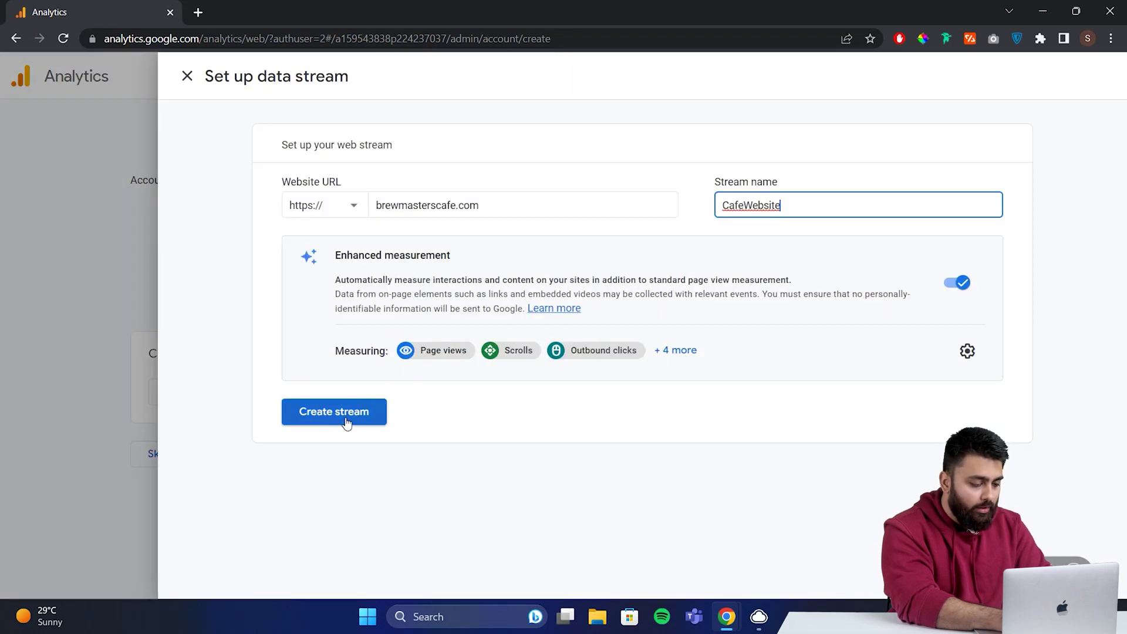
left_click(347, 423)
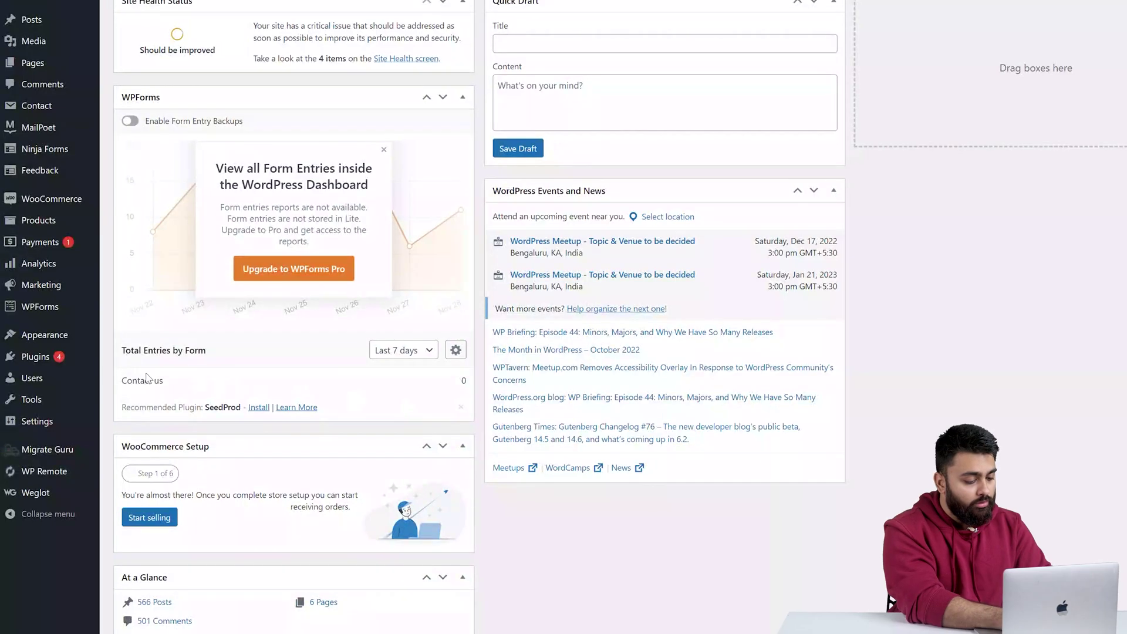
Install and activate the Site Kit by Google plugin from Plugins > Add New
left_click(54, 358)
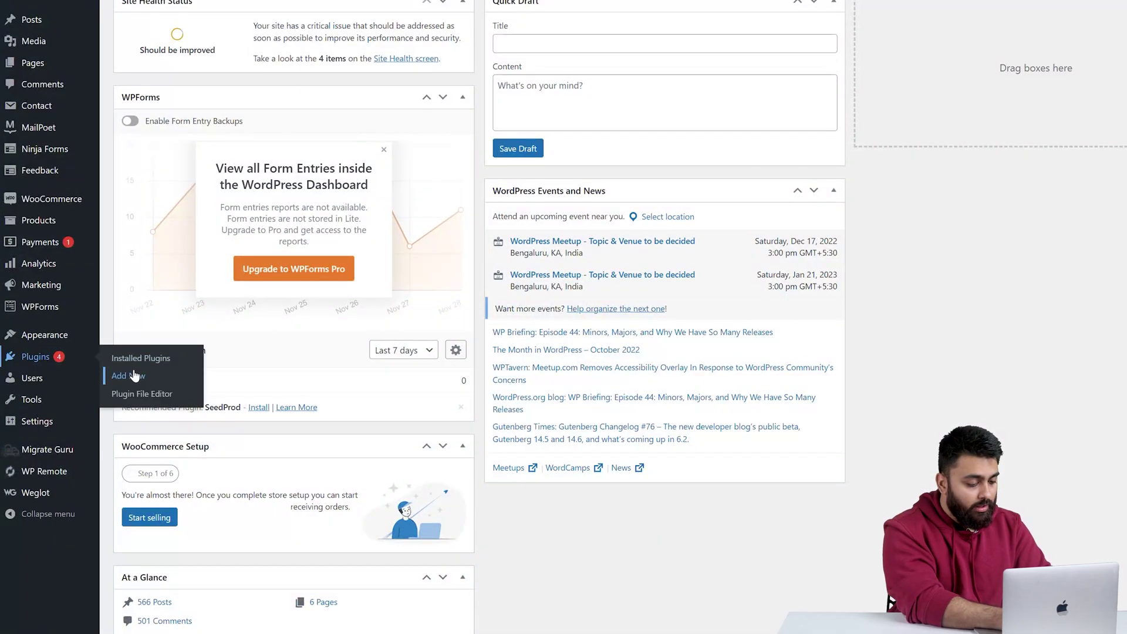
left_click(134, 376)
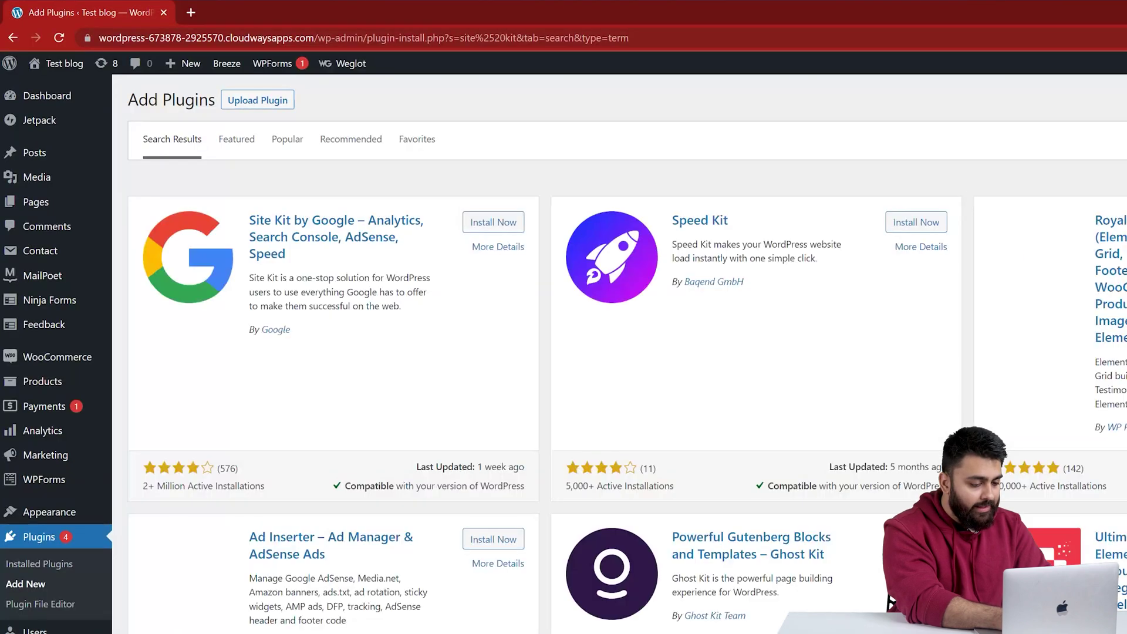
left_click(504, 222)
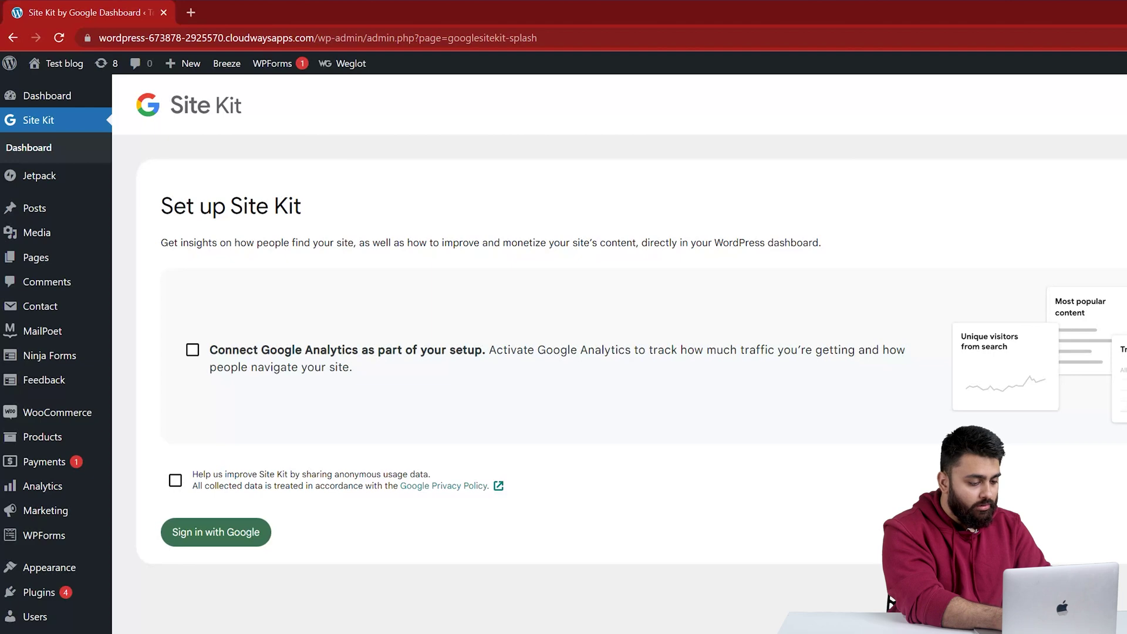
Sign Site Kit in with the Google account, grant access and open the Site Kit dashboard
left_click(251, 532)
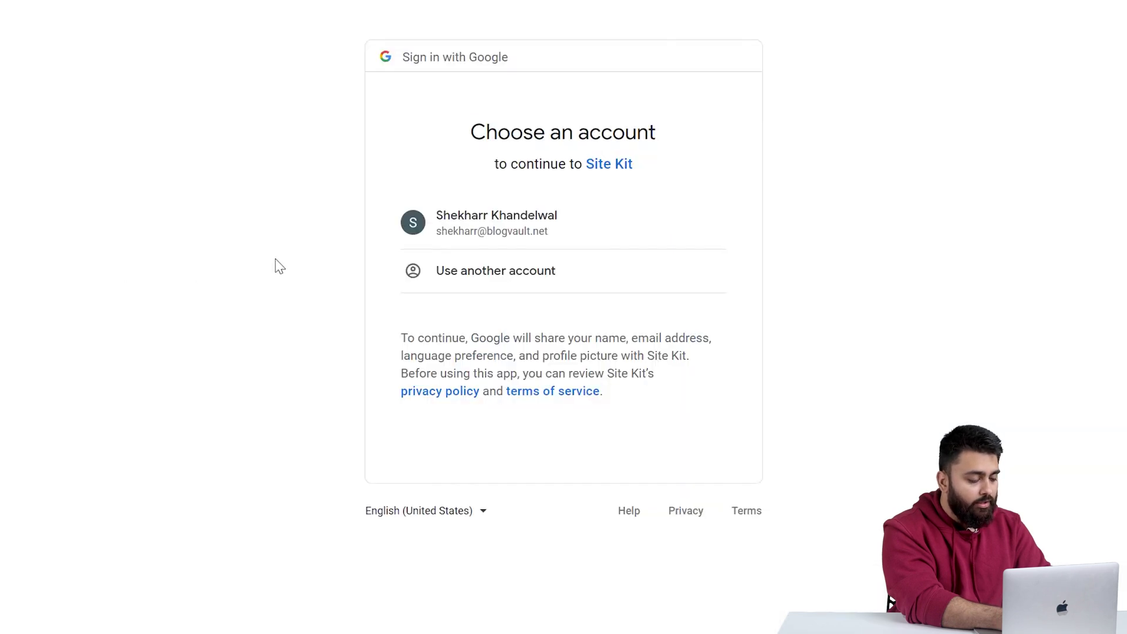
left_click(488, 245)
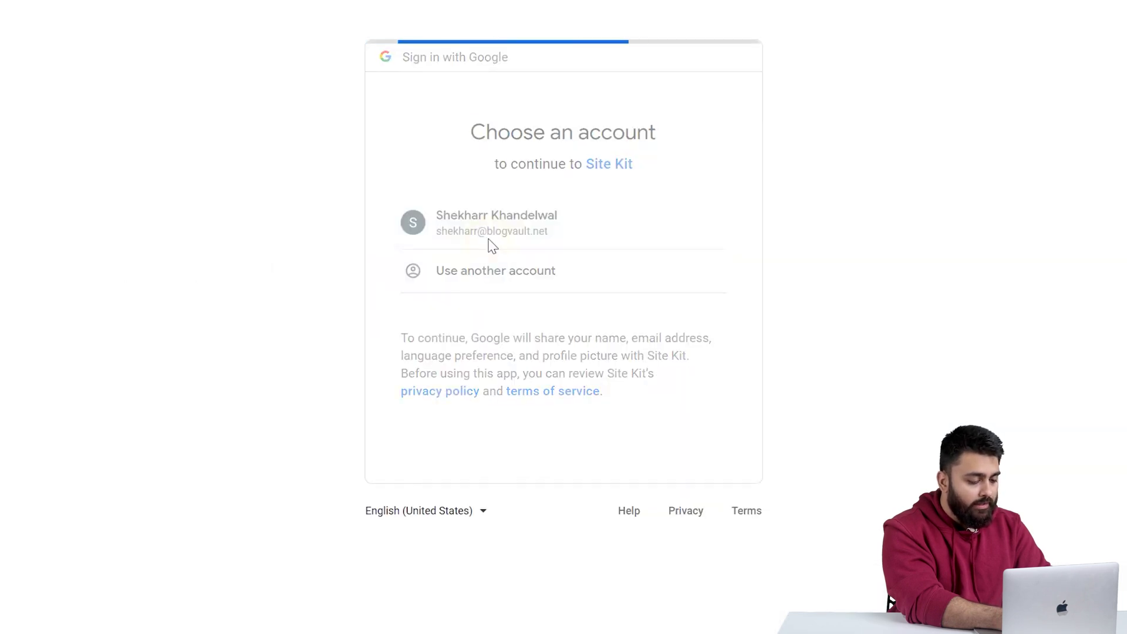
left_click(681, 601)
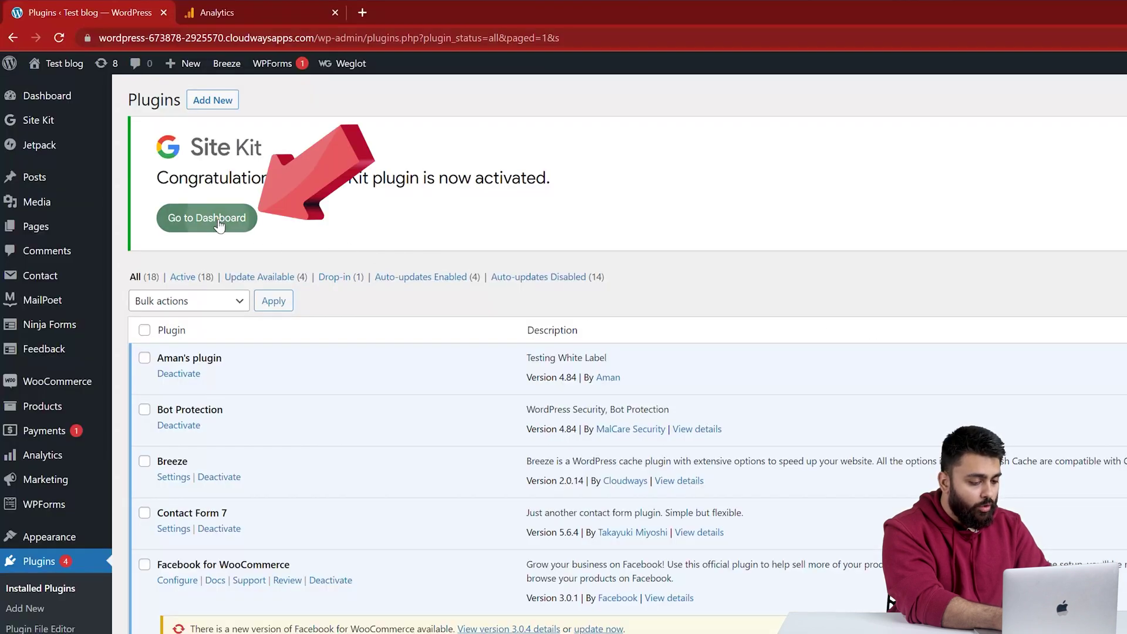
left_click(218, 223)
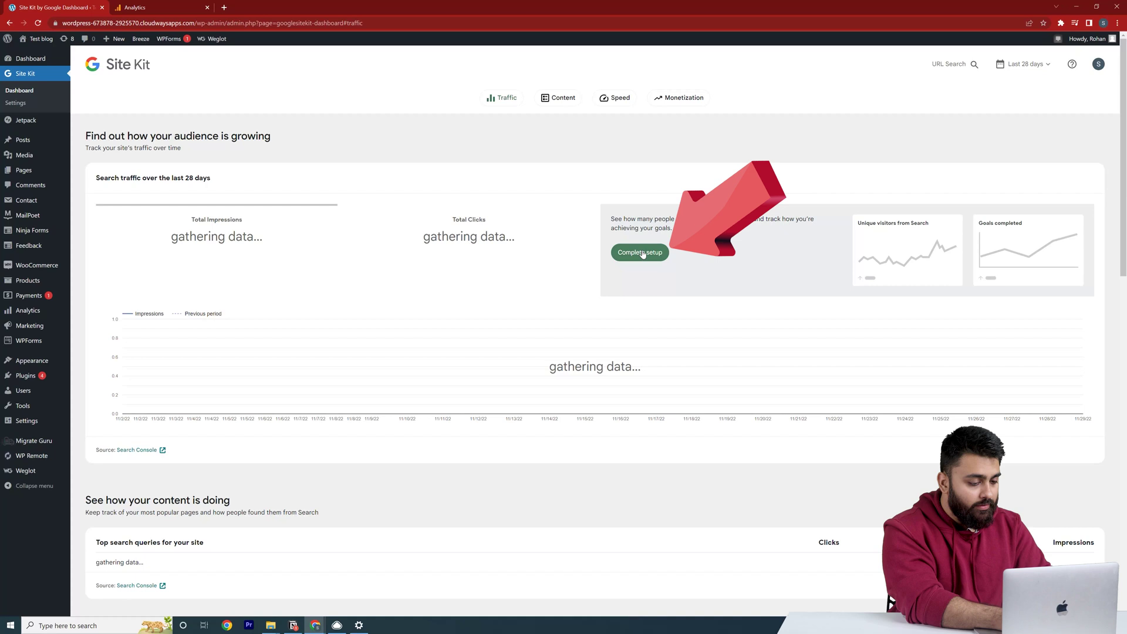
Connect Site Kit to the Mysite account's GA4 property and dismiss the congratulations message
left_click(646, 252)
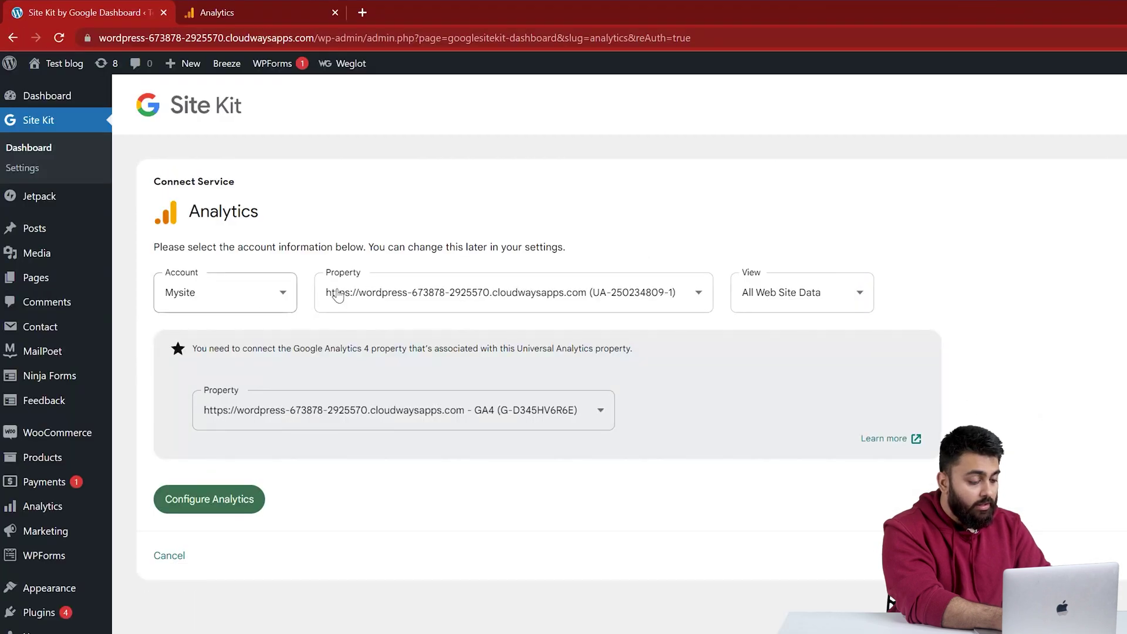
left_click(245, 498)
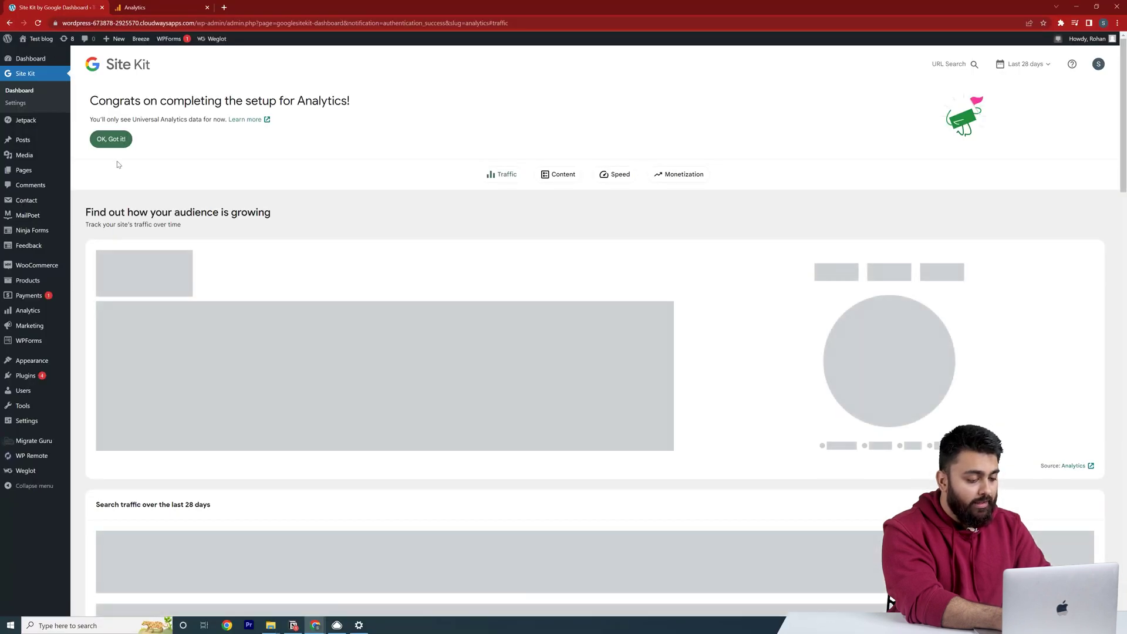
left_click(111, 139)
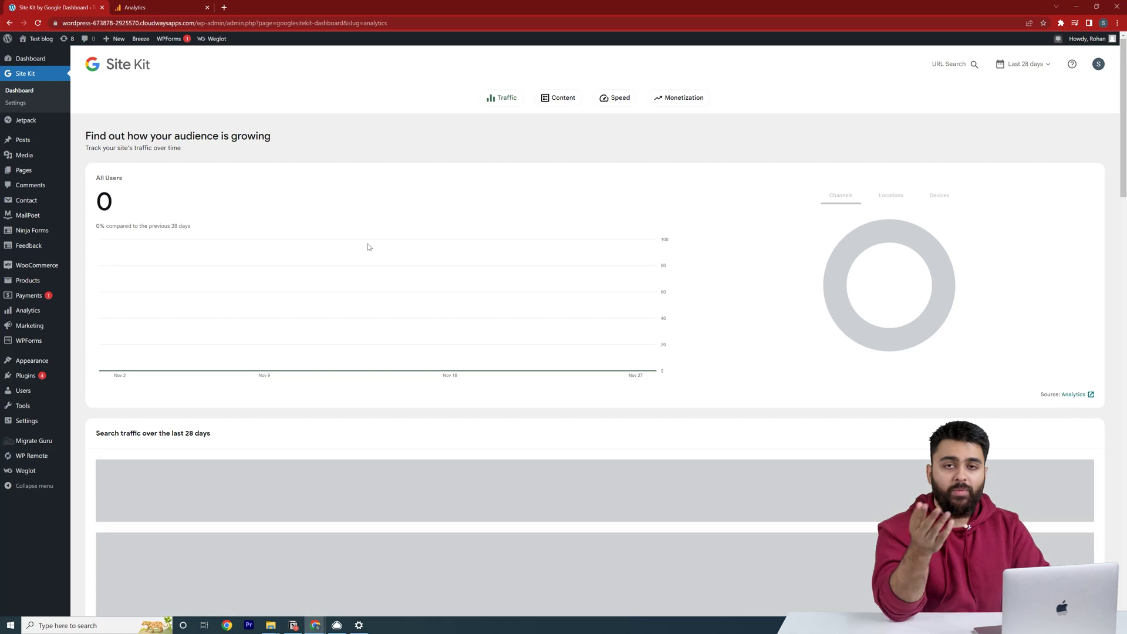